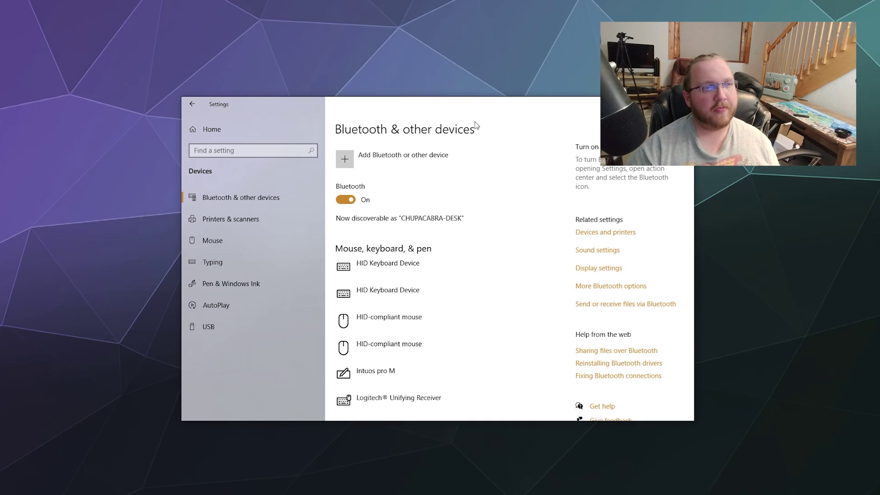
# Step: Pair the Wireless Controller over Bluetooth through Add device, then dismiss the confirmation
pyautogui.click(353, 158)
pyautogui.moveTo(378, 116); pyautogui.dragTo(391, 121)
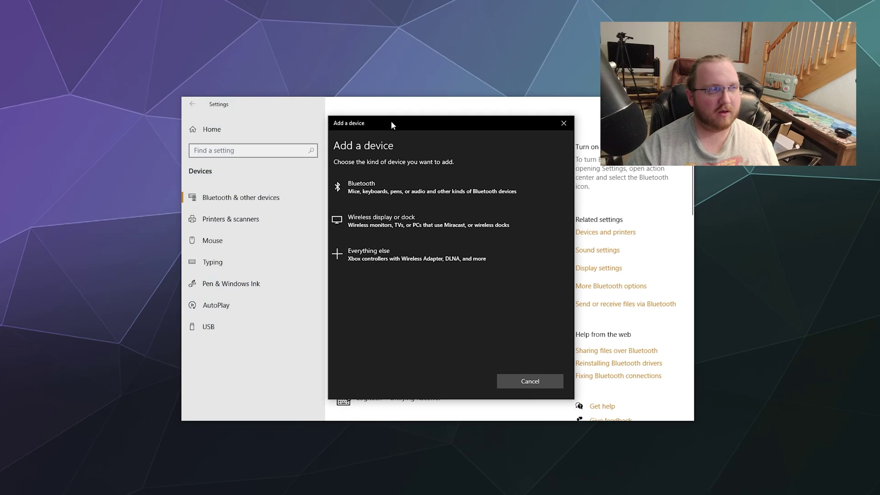
pyautogui.click(358, 192)
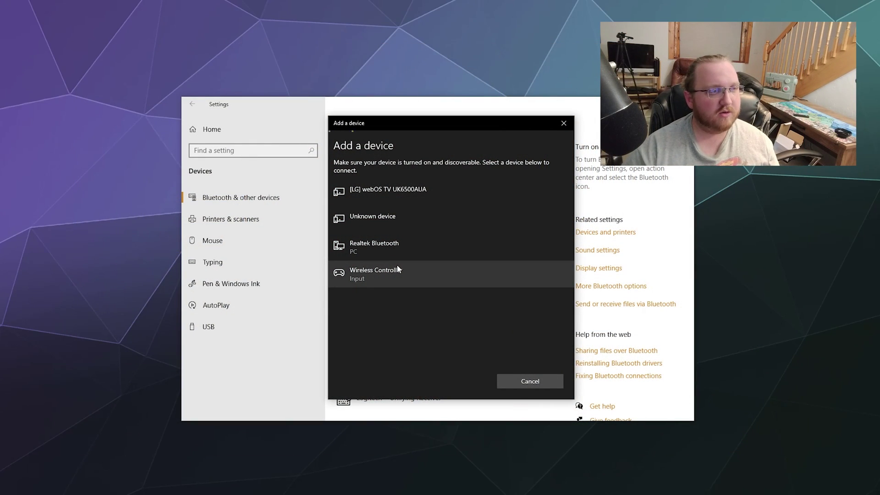
pyautogui.click(362, 281)
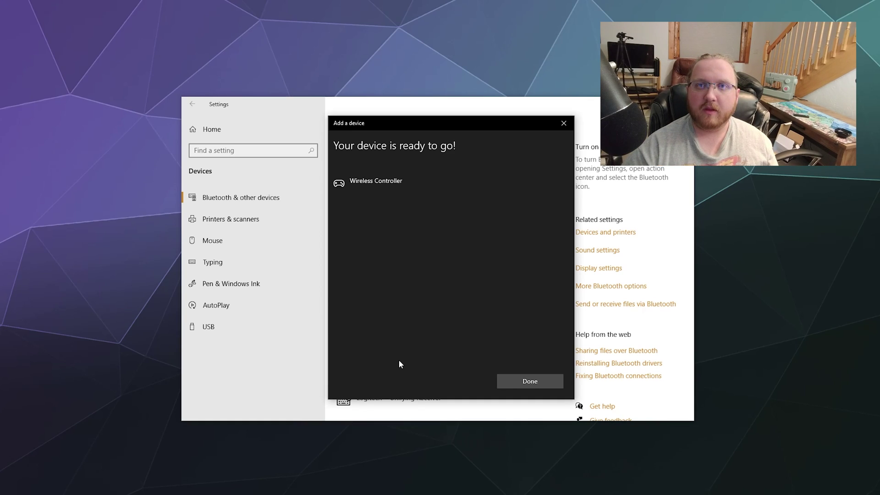
pyautogui.click(519, 382)
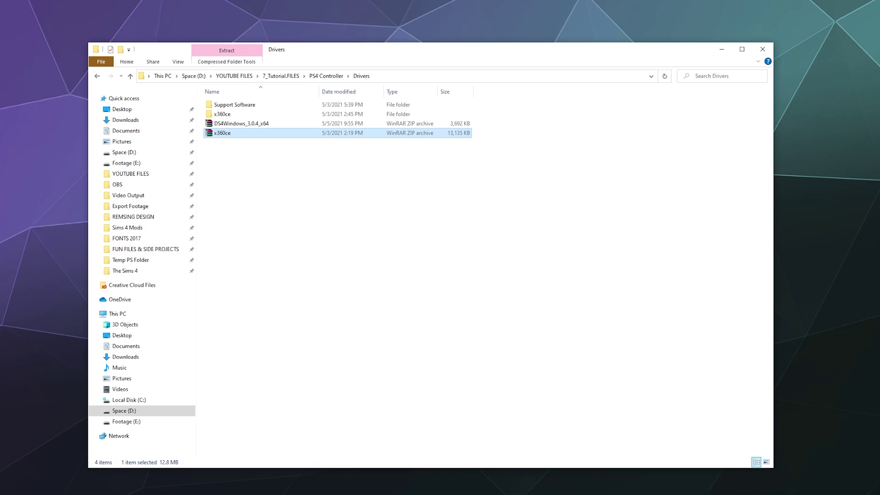
# Step: Go from the DS4Windows website's Download Now link to the Releases page
pyautogui.click(549, 490)
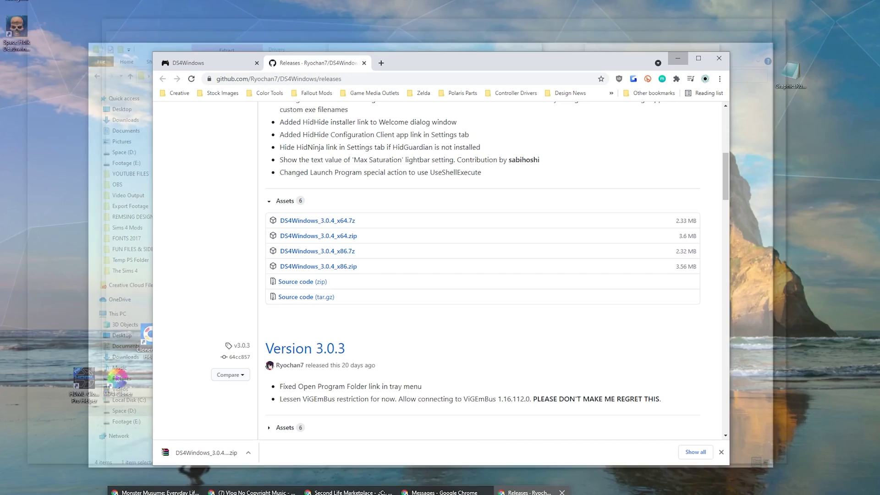
pyautogui.click(364, 63)
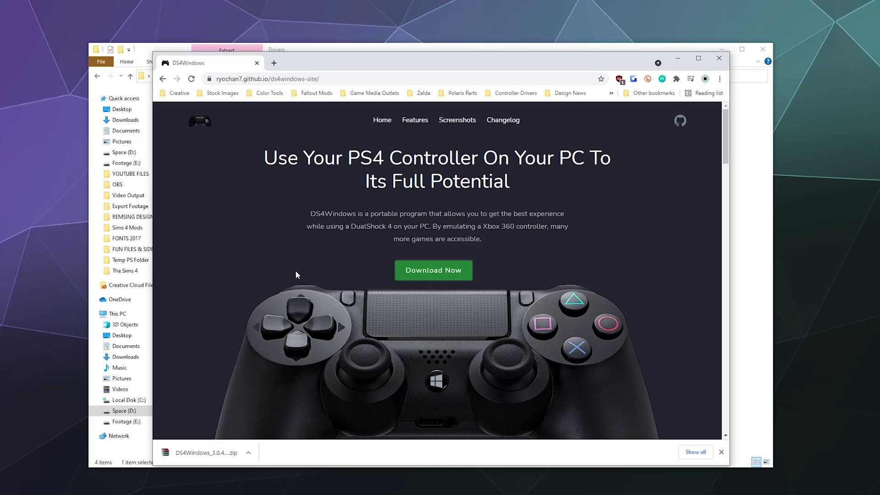
pyautogui.scroll(-10, 291, 250)
pyautogui.scroll(10, 291, 248)
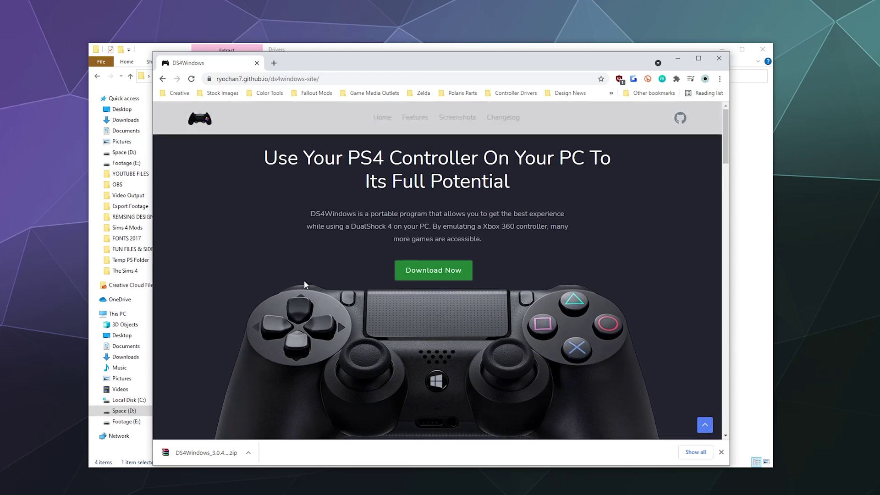
pyautogui.click(433, 274)
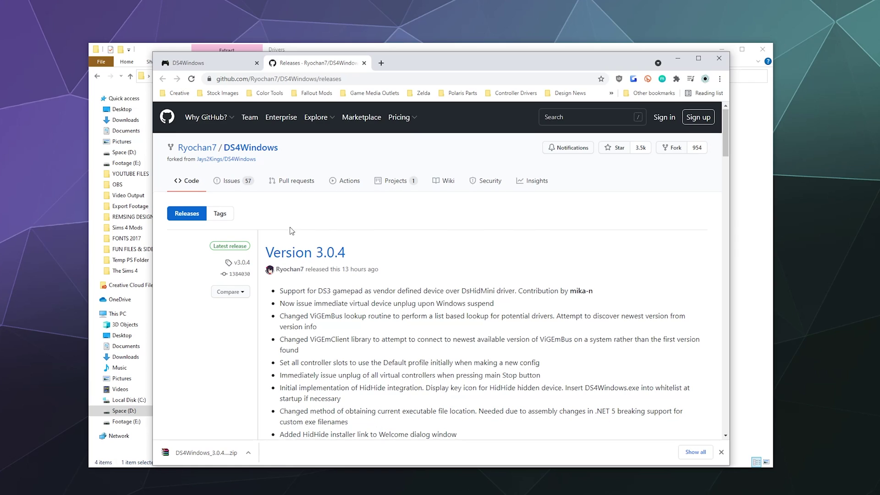
# Step: Download DS4Windows_3.0.4_x64.zip from the release Assets and set Chrome aside
pyautogui.scroll(-3, 290, 229)
pyautogui.moveTo(367, 137)
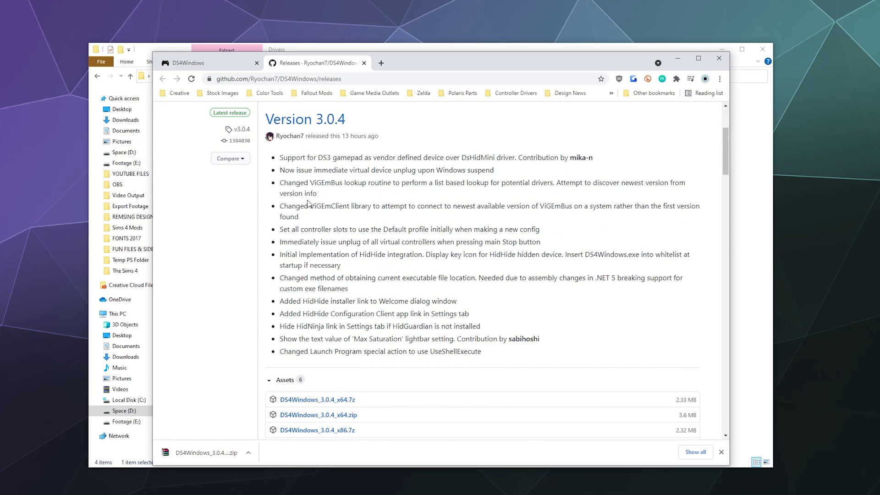
pyautogui.scroll(-3, 294, 245)
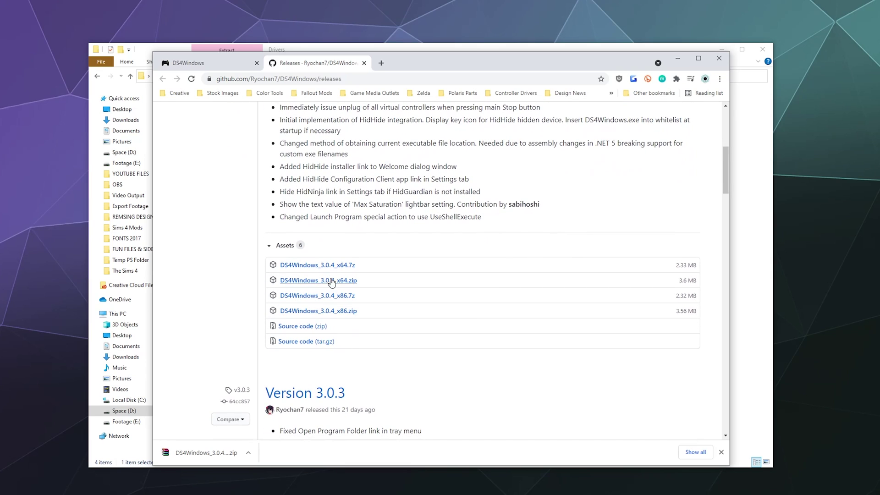
pyautogui.click(326, 281)
pyautogui.click(678, 59)
# Step: Extract DS4Windows_3.0.4_x64.zip into its own DS4Windows_3.0.4_x64 folder and open it
pyautogui.click(498, 222)
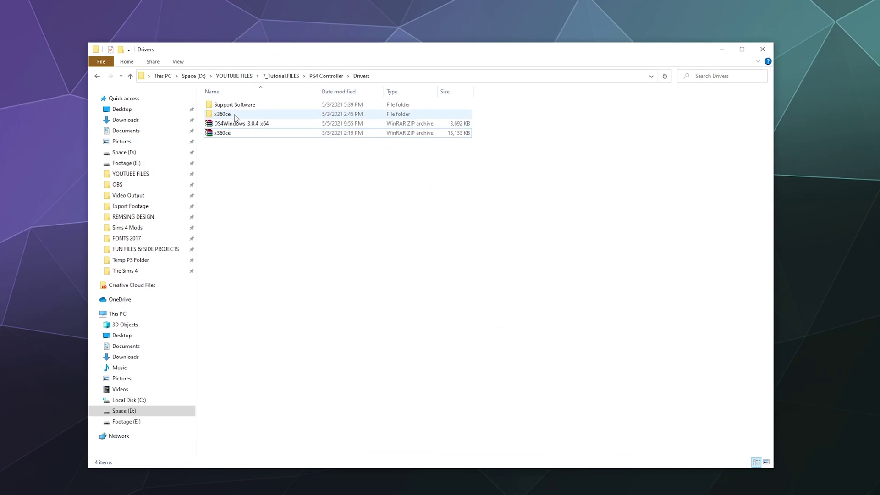
pyautogui.click(230, 123)
pyautogui.rightClick(230, 123)
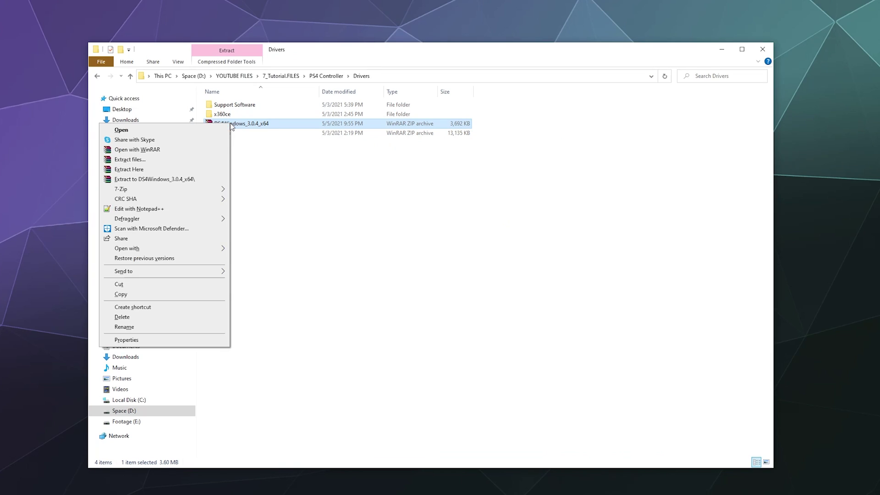
pyautogui.click(166, 179)
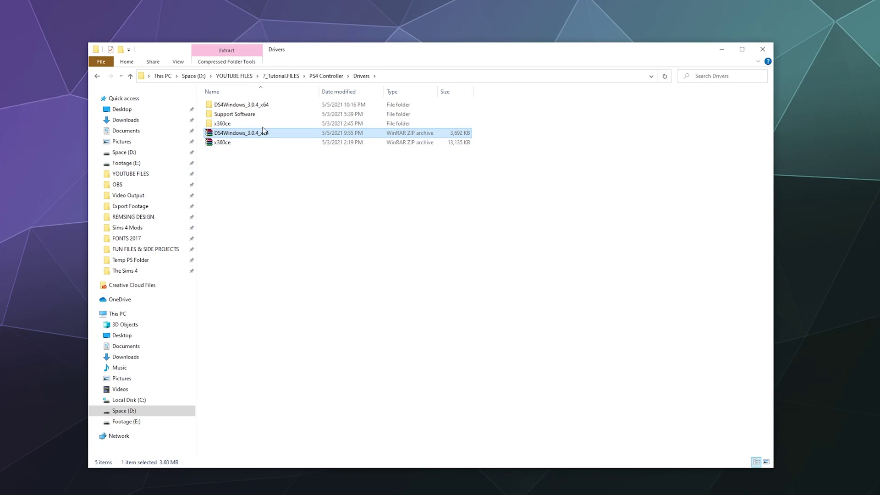
pyautogui.doubleClick(257, 106)
# Step: Open the DS4Windows subfolder and launch the DS4Windows application
pyautogui.doubleClick(224, 110)
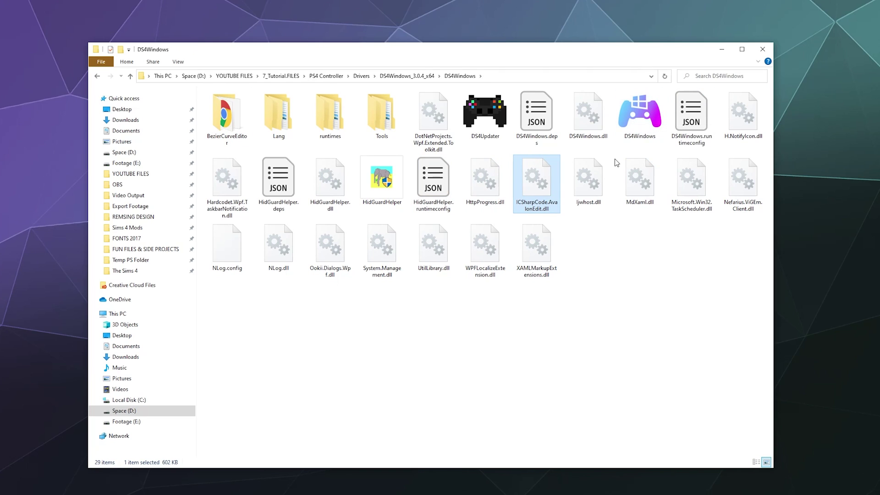
pyautogui.click(639, 124)
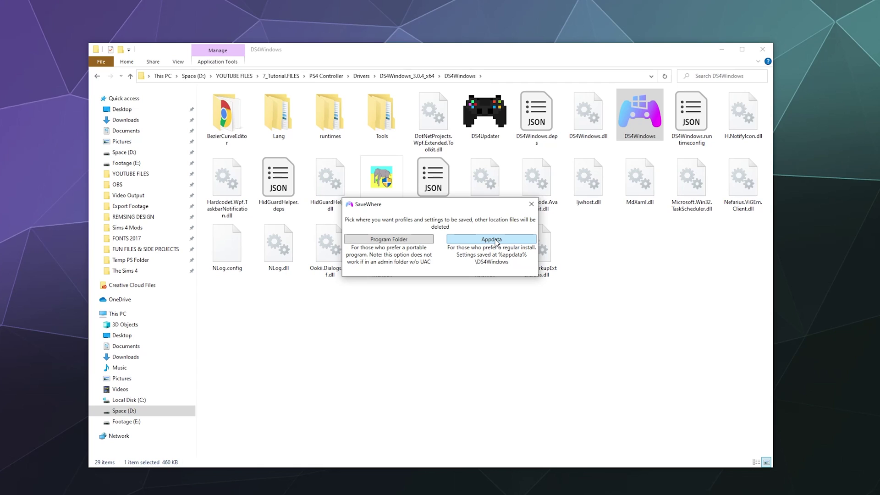
# Step: Save profiles in the Program Folder and read through the Welcome guide
pyautogui.click(420, 239)
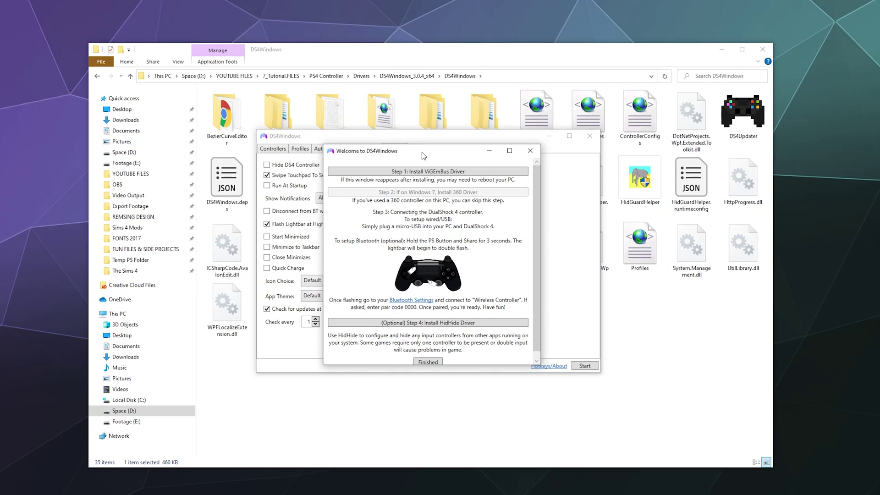
pyautogui.scroll(-1, 358, 274)
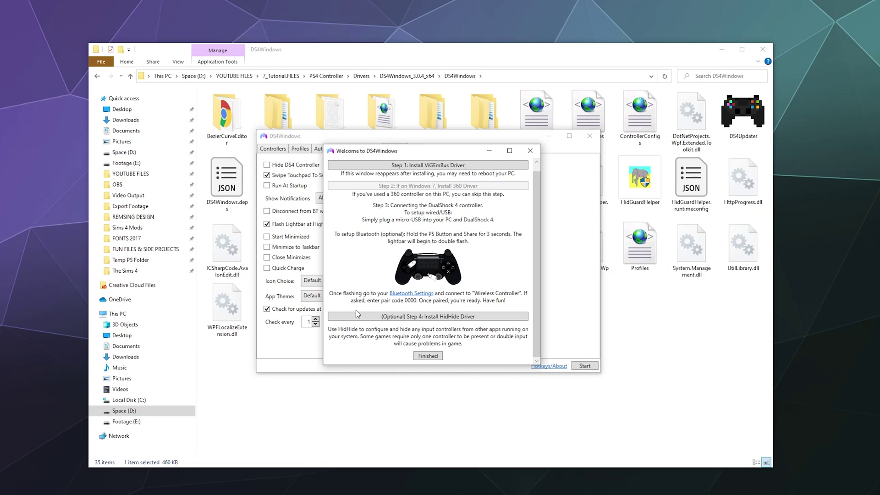
# Step: Finish the Welcome guide and start DS4Windows so both controllers appear on Default
pyautogui.click(435, 356)
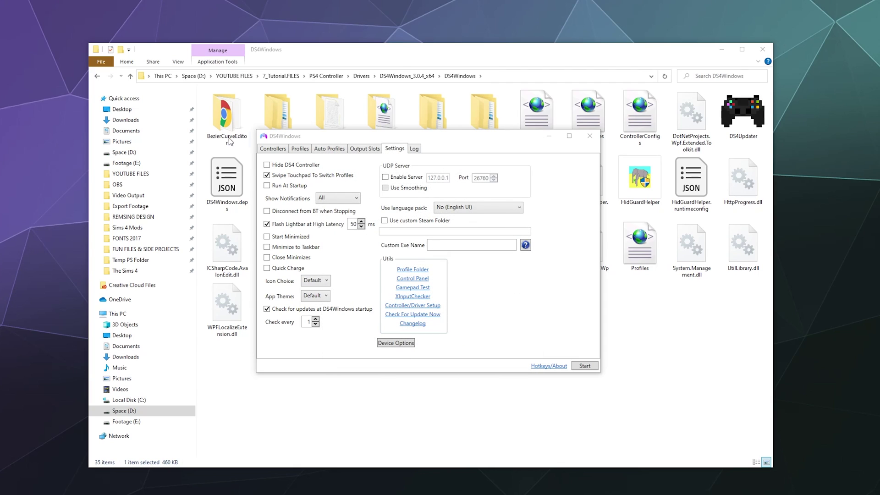
pyautogui.click(273, 149)
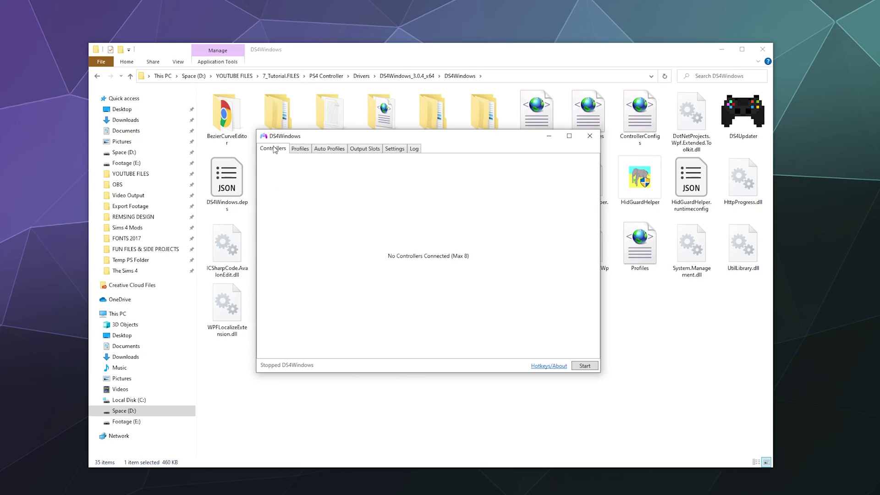
pyautogui.click(585, 365)
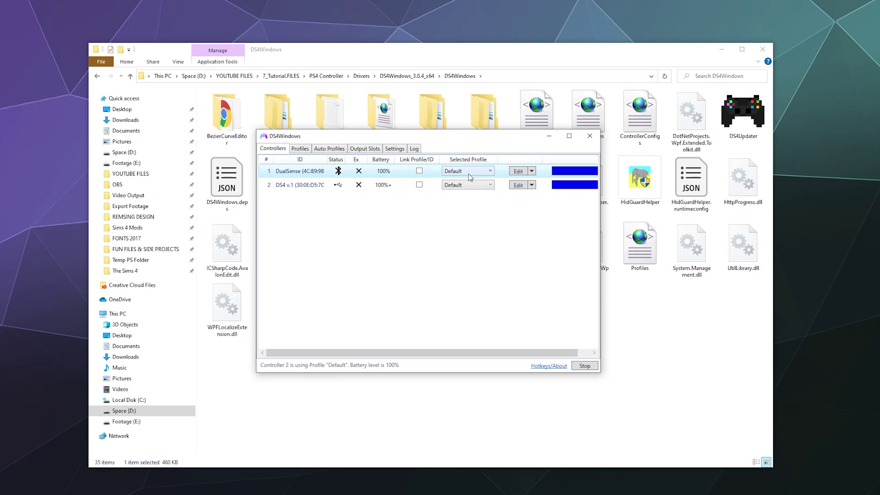
# Step: Open the DualSense controller's Default profile in the editor and look over its mappings
pyautogui.click(509, 172)
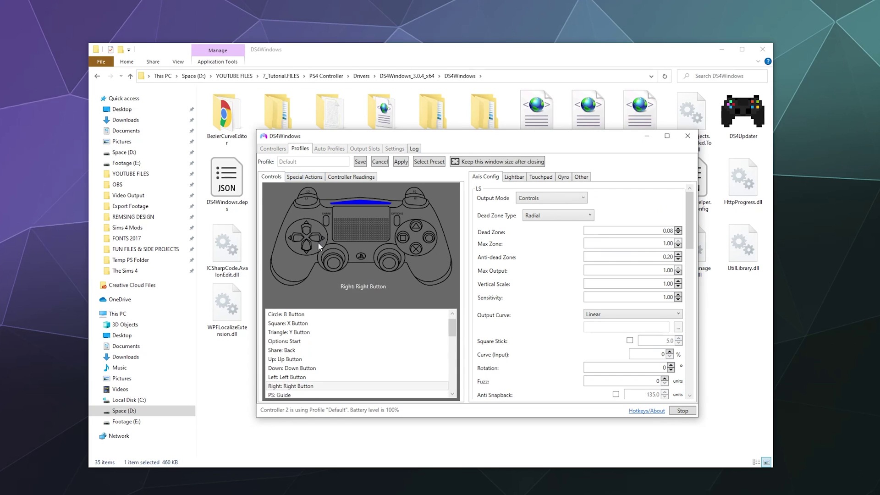
pyautogui.moveTo(443, 142)
pyautogui.mouseDown()
pyautogui.moveTo(399, 206)
pyautogui.moveTo(435, 128)
pyautogui.mouseUp()
pyautogui.scroll(-10, 349, 334)
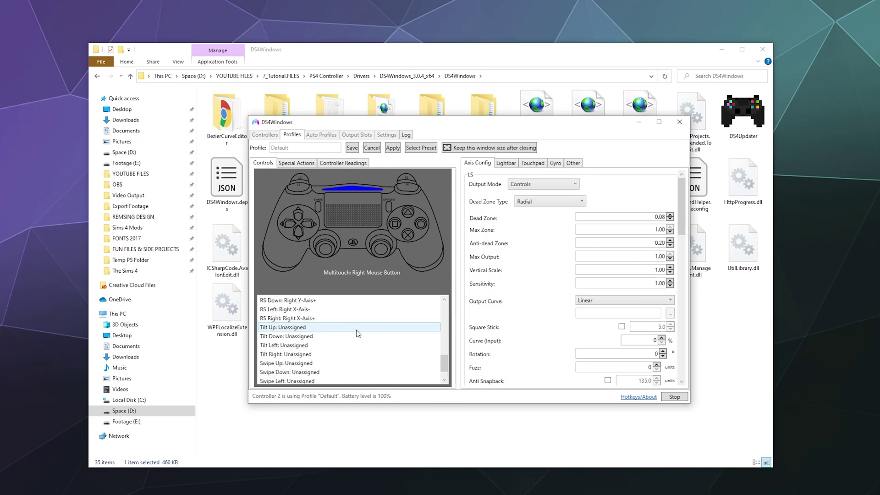
pyautogui.scroll(5, 281, 359)
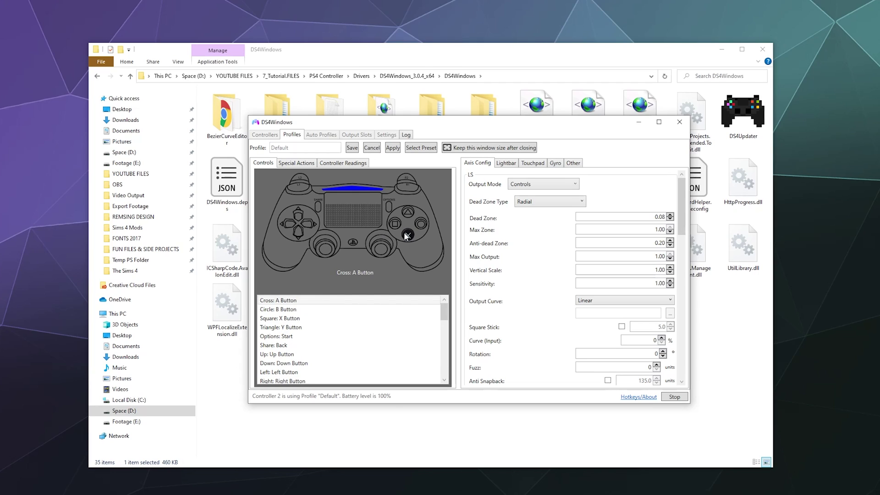
# Step: Close the profile editor without saving and select Default in the Profiles list
pyautogui.click(370, 150)
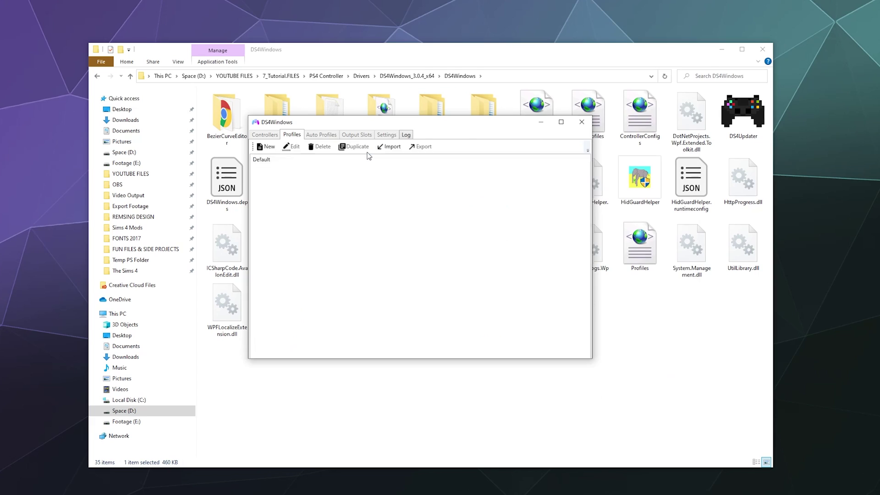
pyautogui.click(292, 135)
pyautogui.click(275, 161)
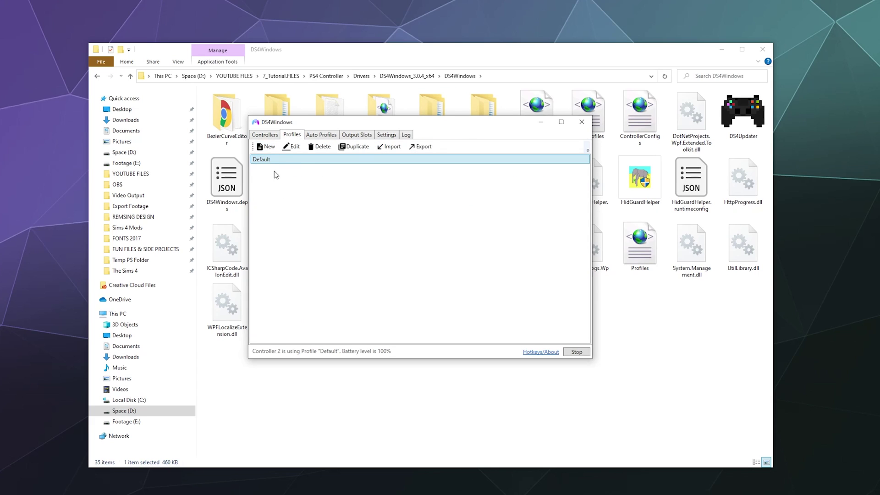
# Step: Create a new profile from the Gamepad preset with Xbox 360 output
pyautogui.click(268, 148)
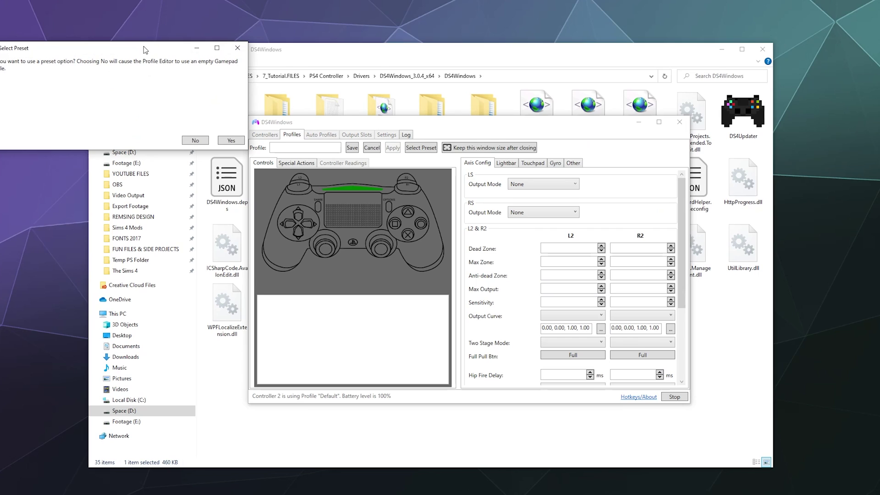
pyautogui.moveTo(151, 7); pyautogui.dragTo(508, 224)
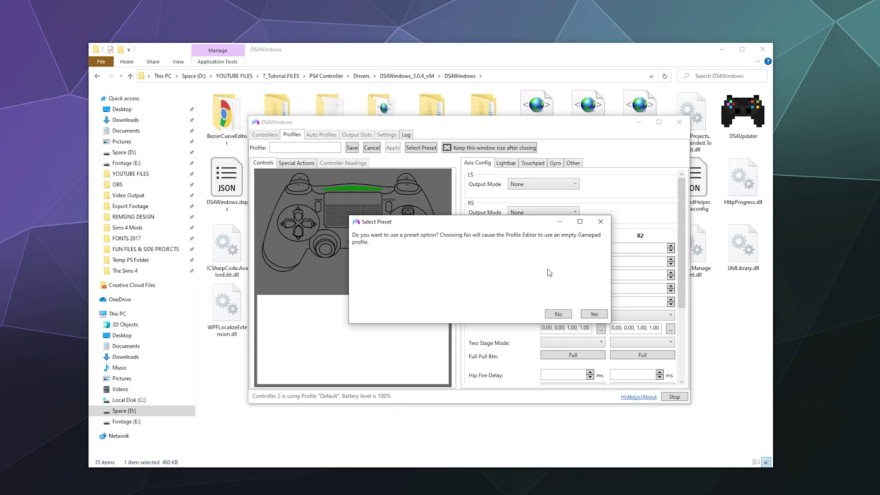
pyautogui.click(593, 314)
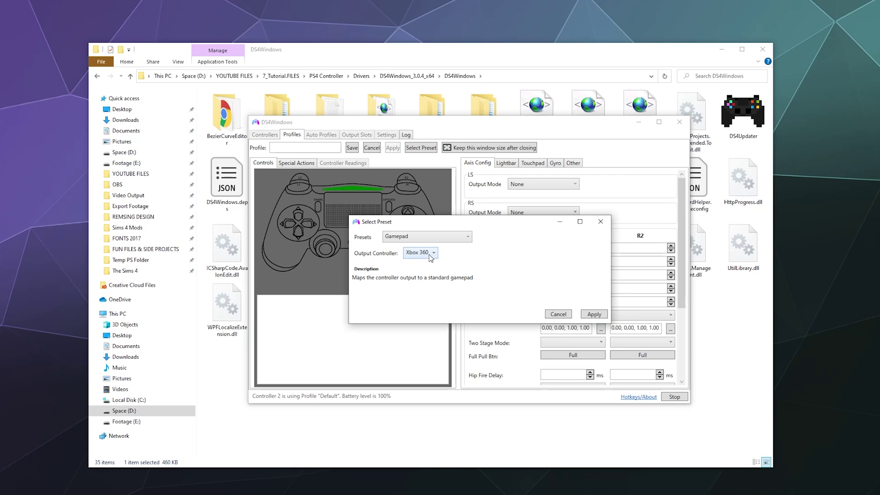
pyautogui.click(592, 315)
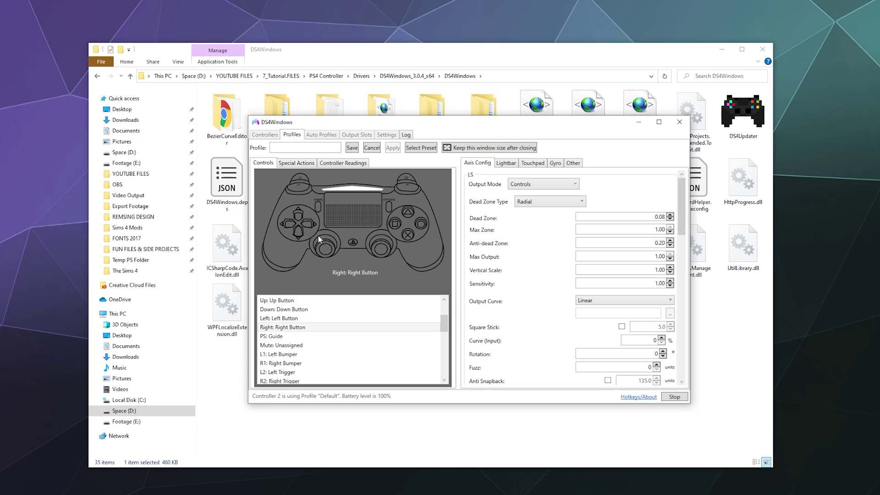
# Step: Keep the right stick press (R3) mapped to Right Stick
pyautogui.click(380, 248)
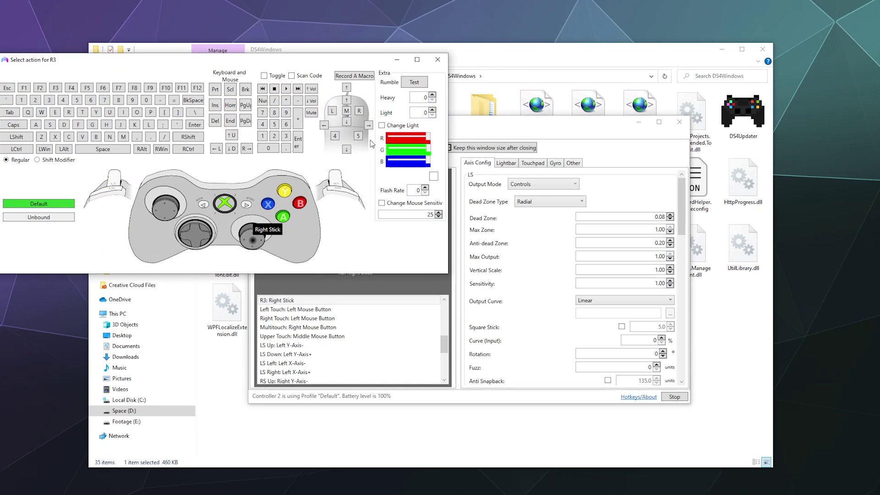
pyautogui.moveTo(339, 59); pyautogui.dragTo(579, 171)
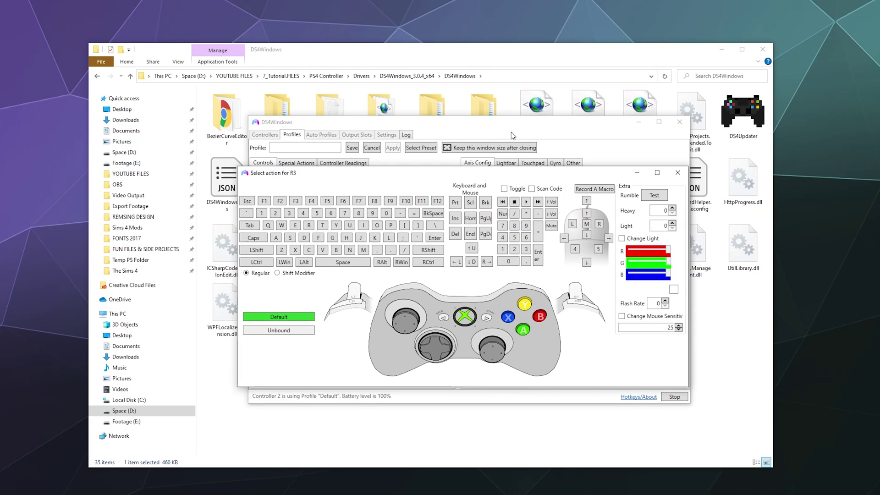
pyautogui.moveTo(507, 174); pyautogui.dragTo(509, 154)
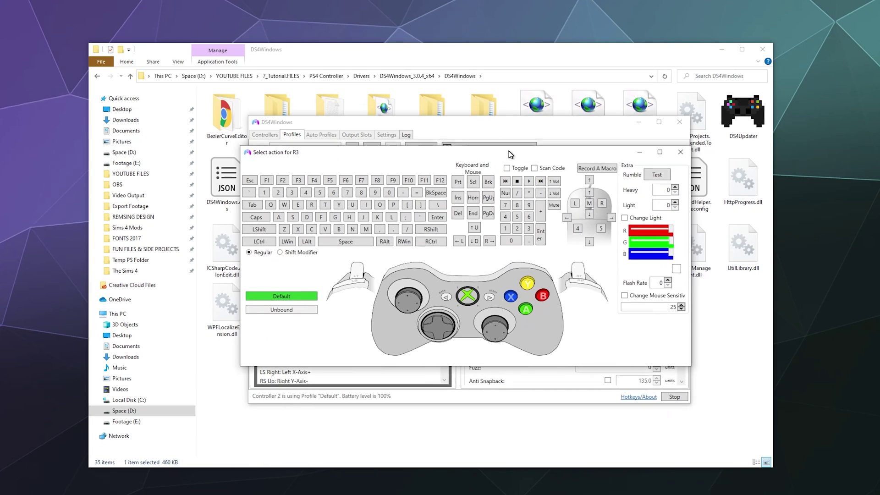
pyautogui.click(495, 328)
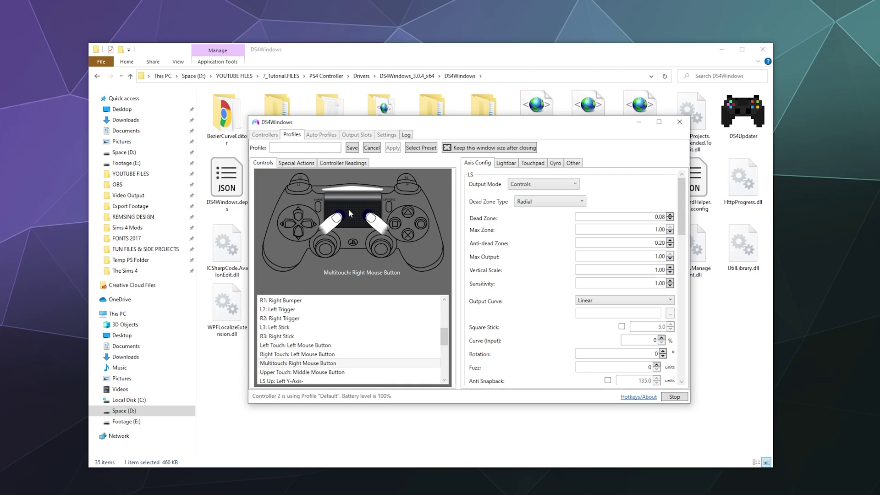
# Step: Set the lightbar colour to purple in the colour picker
pyautogui.click(354, 189)
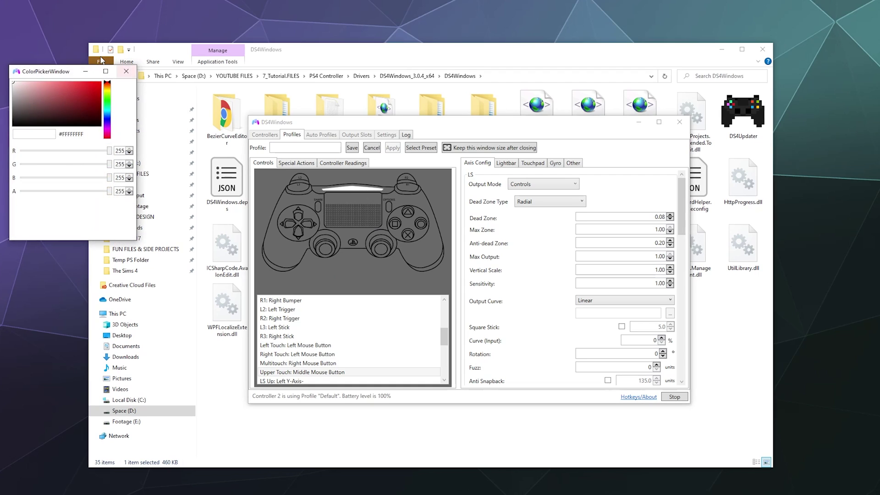
pyautogui.moveTo(57, 69); pyautogui.dragTo(530, 197)
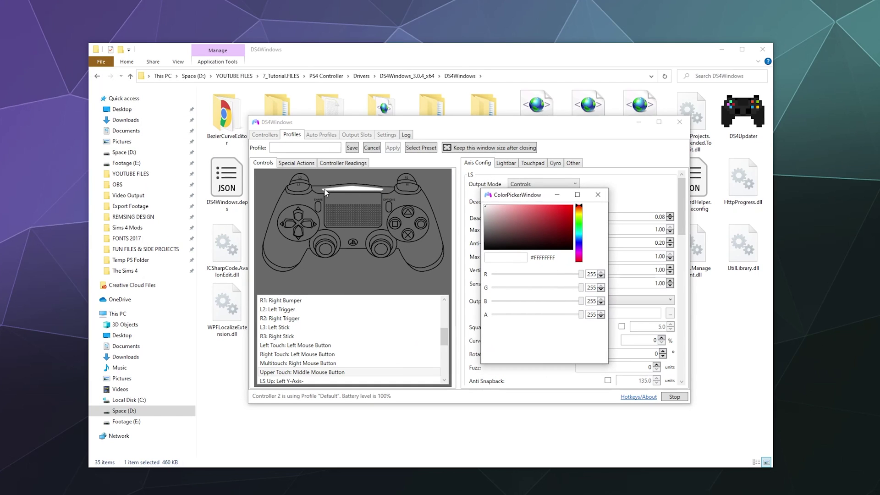
pyautogui.click(567, 212)
pyautogui.click(579, 247)
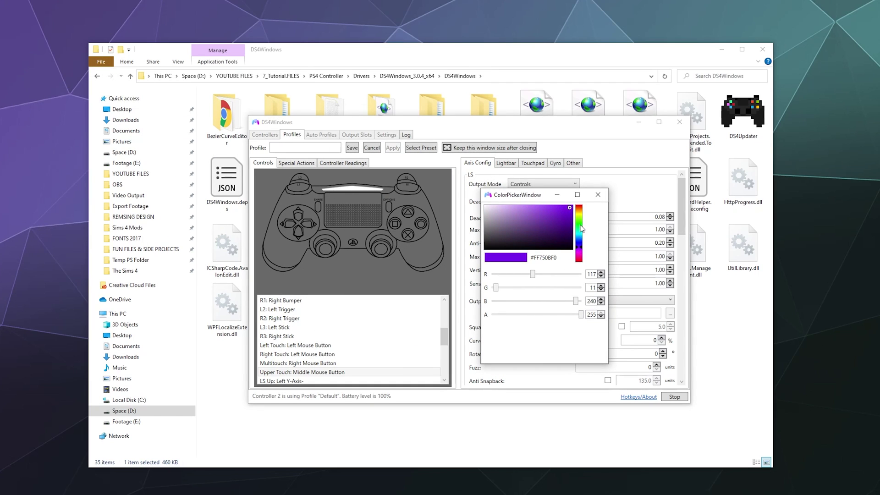
pyautogui.click(597, 194)
# Step: Name the profile 'My Purple Profile' and save it
pyautogui.click(312, 149)
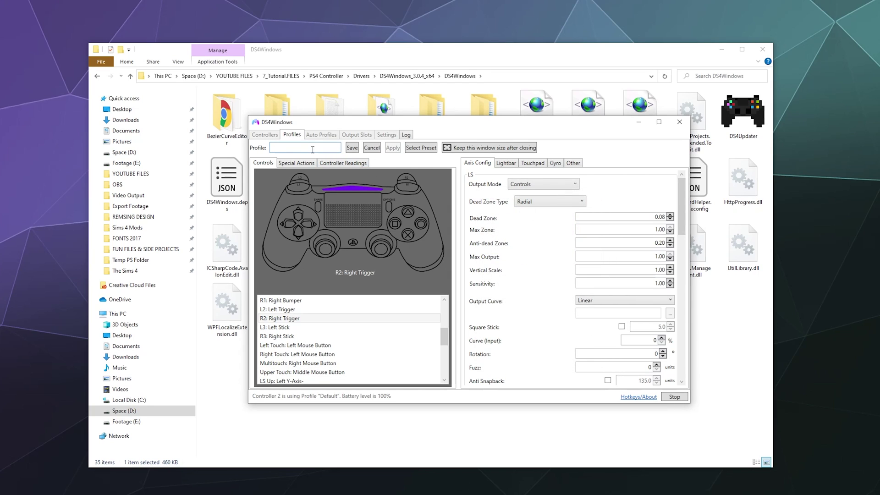
pyautogui.write('y Purple Profile')
pyautogui.click(351, 147)
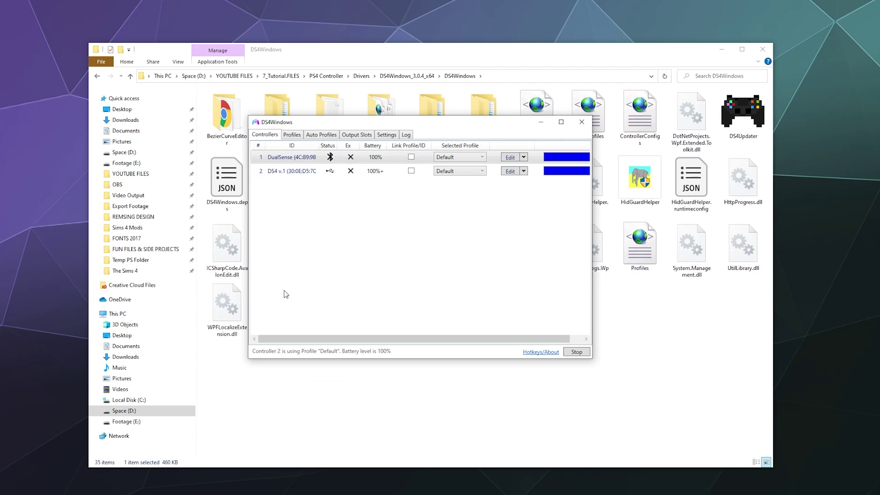
pyautogui.click(459, 157)
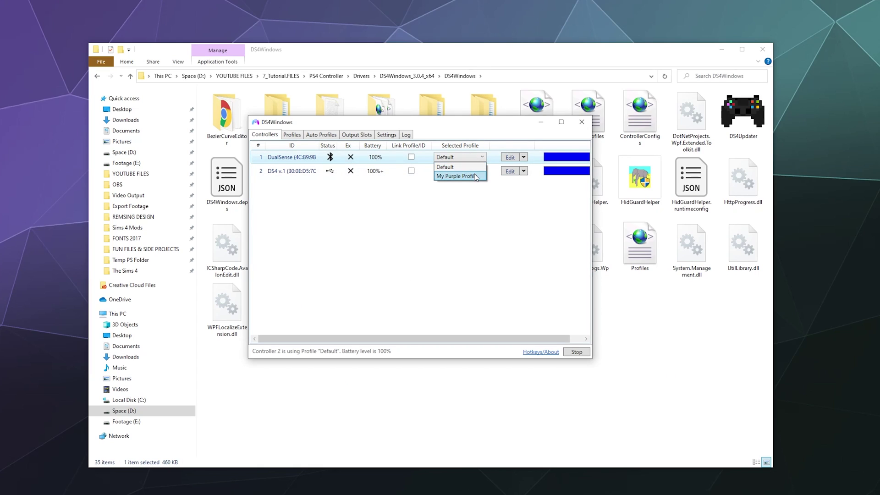
pyautogui.click(475, 180)
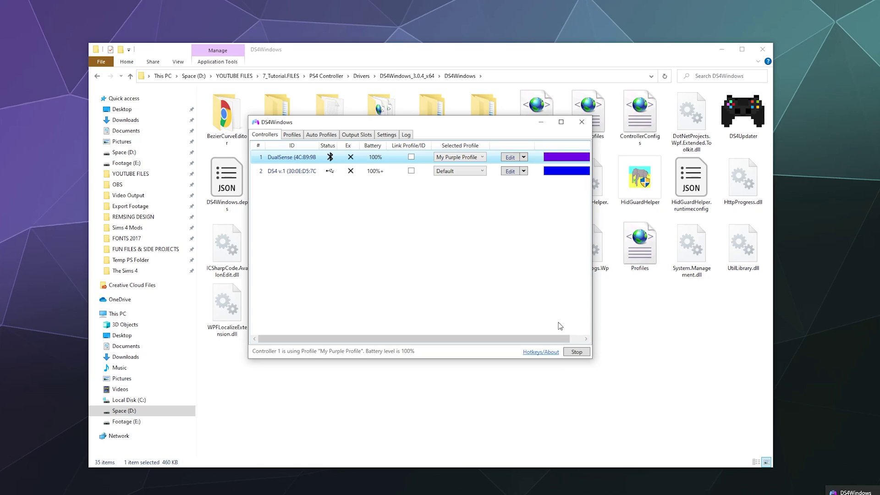
pyautogui.click(459, 172)
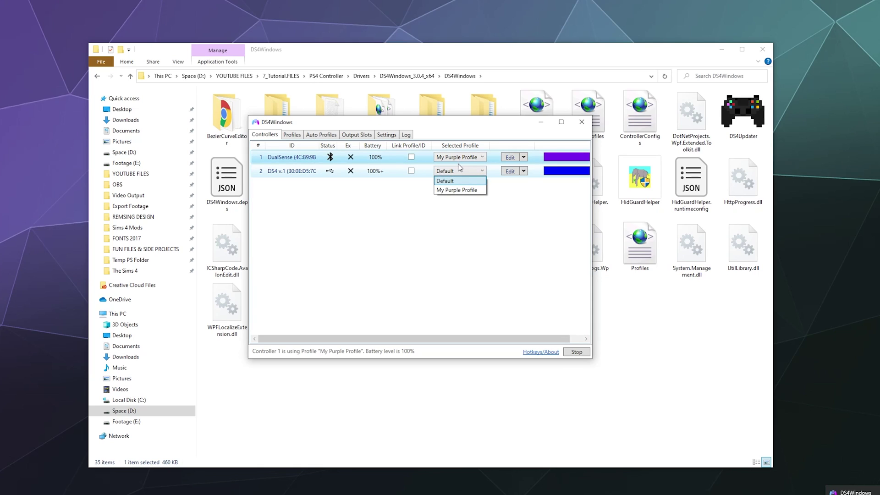
pyautogui.click(459, 181)
pyautogui.click(458, 157)
pyautogui.click(453, 167)
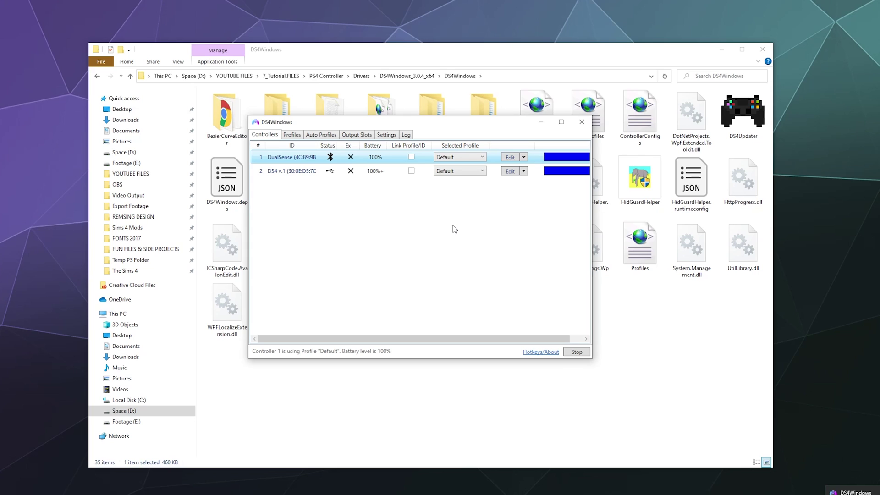
# Step: Quit DS4Windows, declining once, then confirming that the controllers be disconnected
pyautogui.click(582, 122)
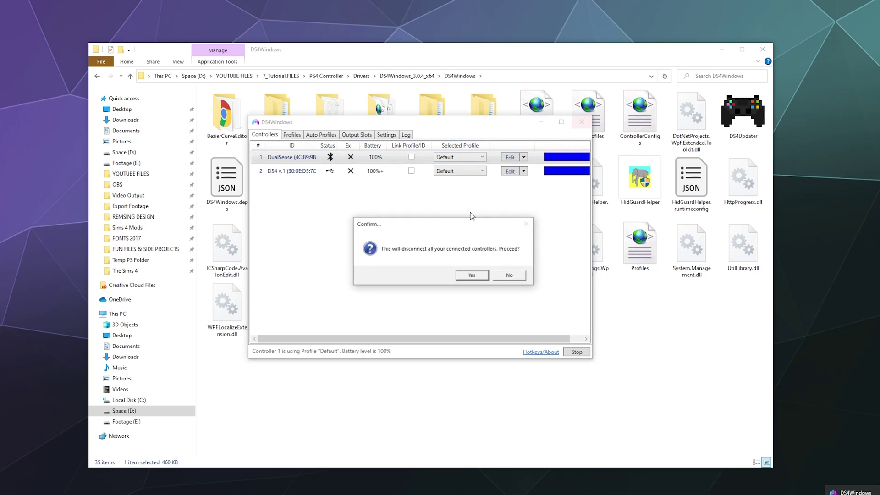
pyautogui.click(509, 275)
pyautogui.click(582, 121)
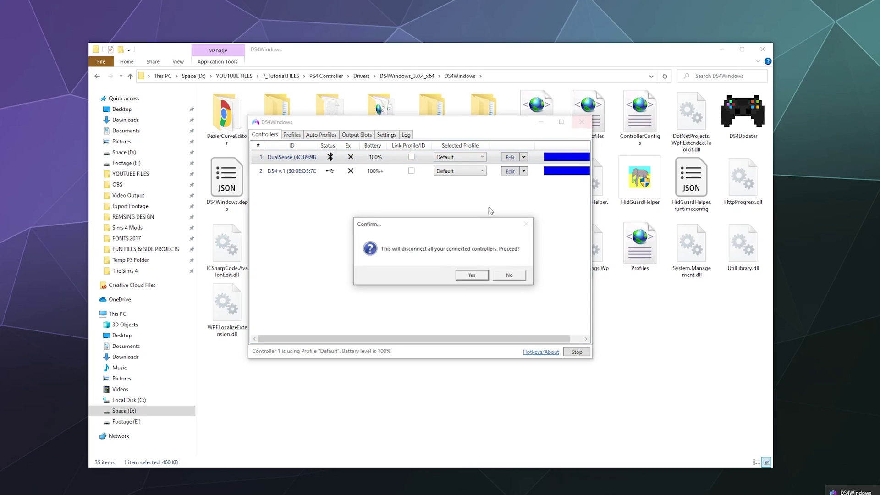
pyautogui.click(464, 277)
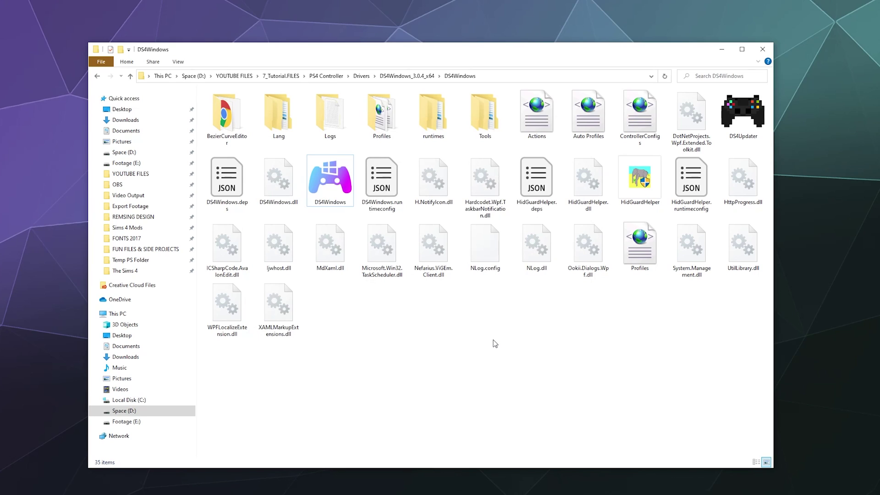